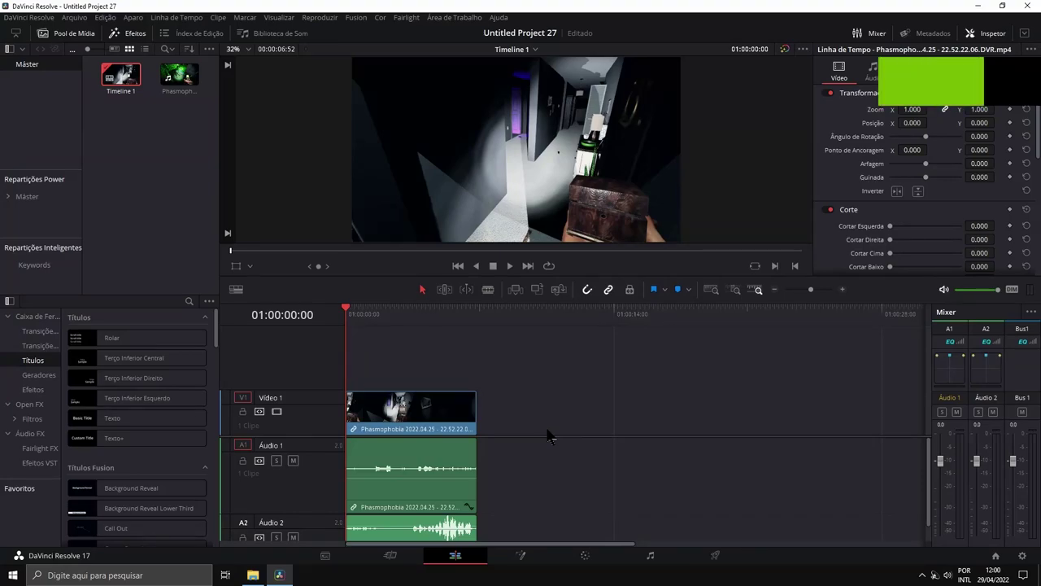
Preview the gameplay clip, then raise the Áudio 2 mixer fader to about +10
key("space")
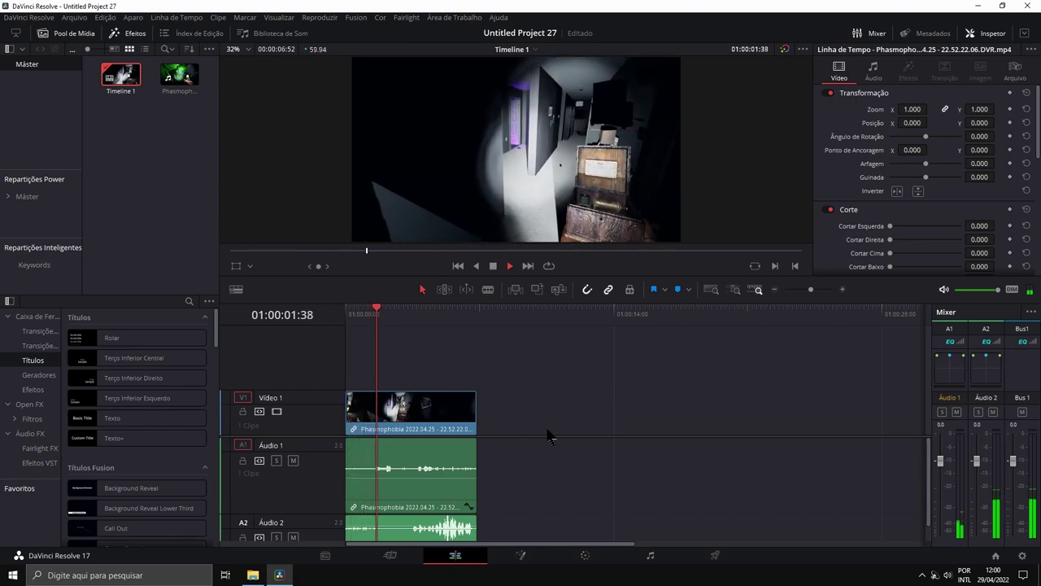
key("space")
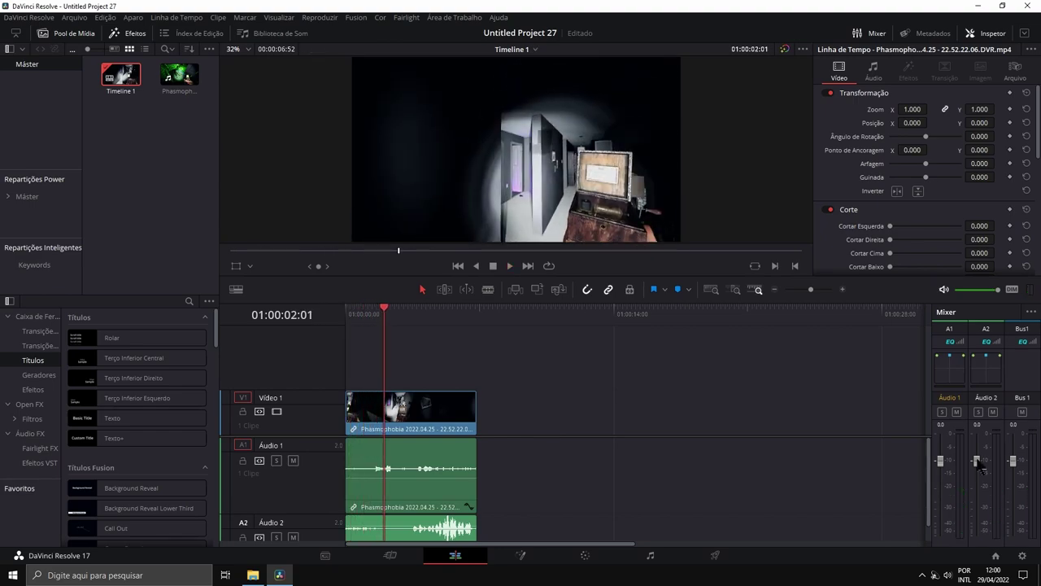
left_click_drag(977, 461, 977, 433)
Replay the clip near the start and from about 01:00:04 to hear the louder track
left_click(351, 317)
key("space")
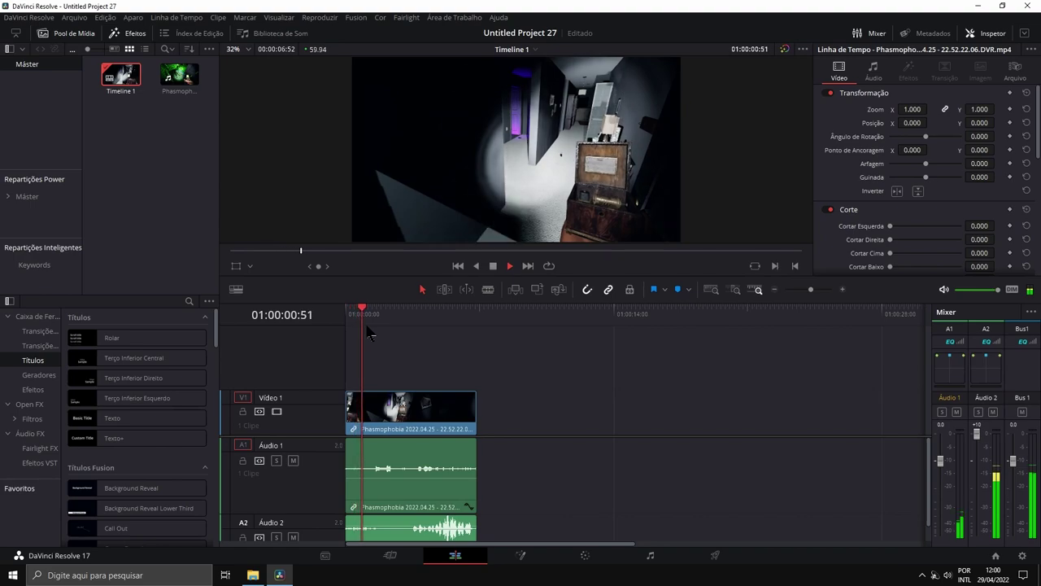
key("space")
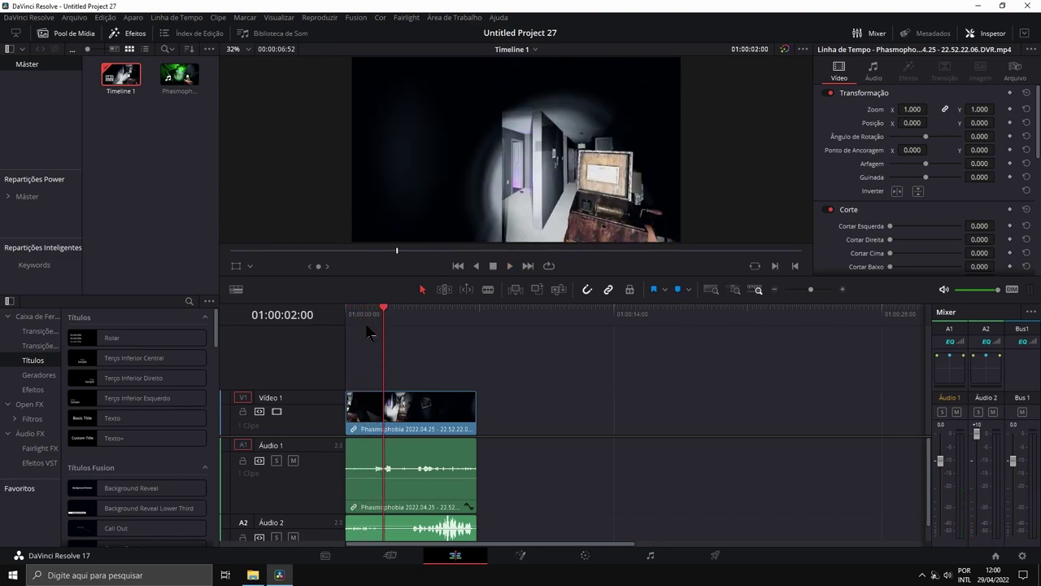
left_click(428, 317)
key("space")
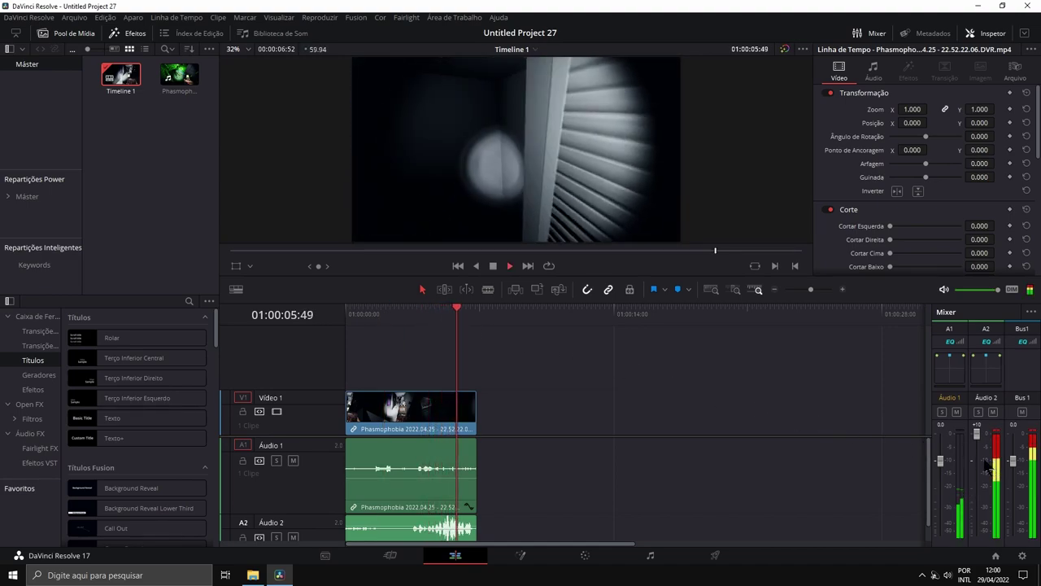
key("space")
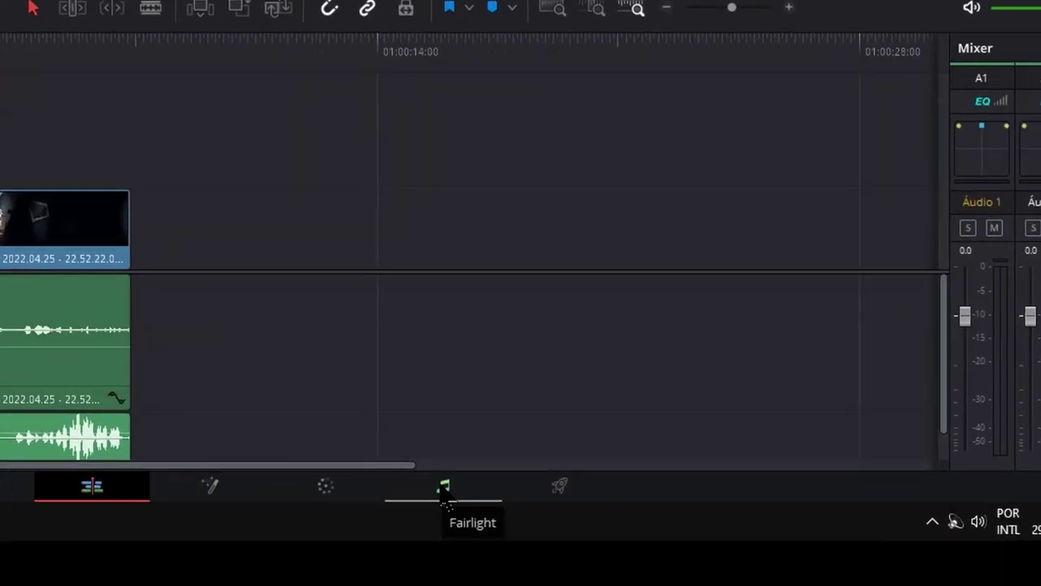
On the Fairlight page, open the Dynamics window for the Áudio 2 track
left_click(445, 498)
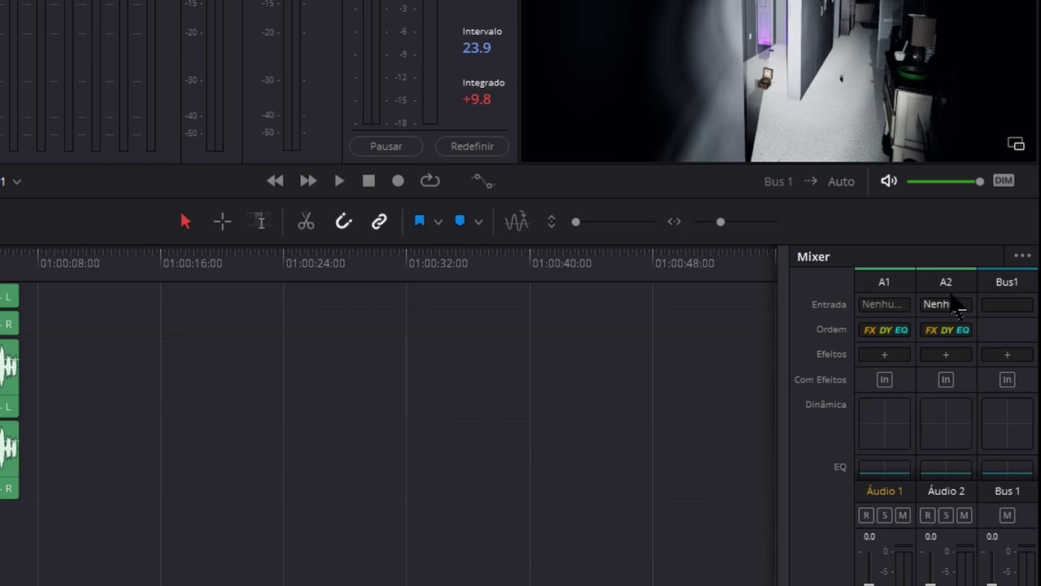
double_click(944, 426)
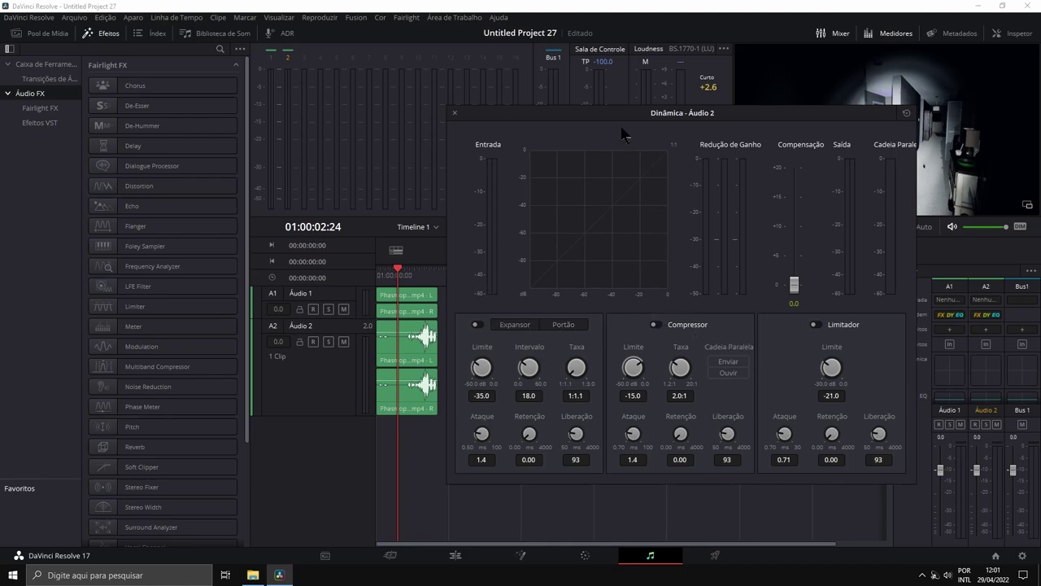
Enable the Áudio 2 compressor with threshold -26.3 dB and ratio 5.0:1
left_click_drag(623, 114, 643, 196)
key("Home")
left_click(676, 405)
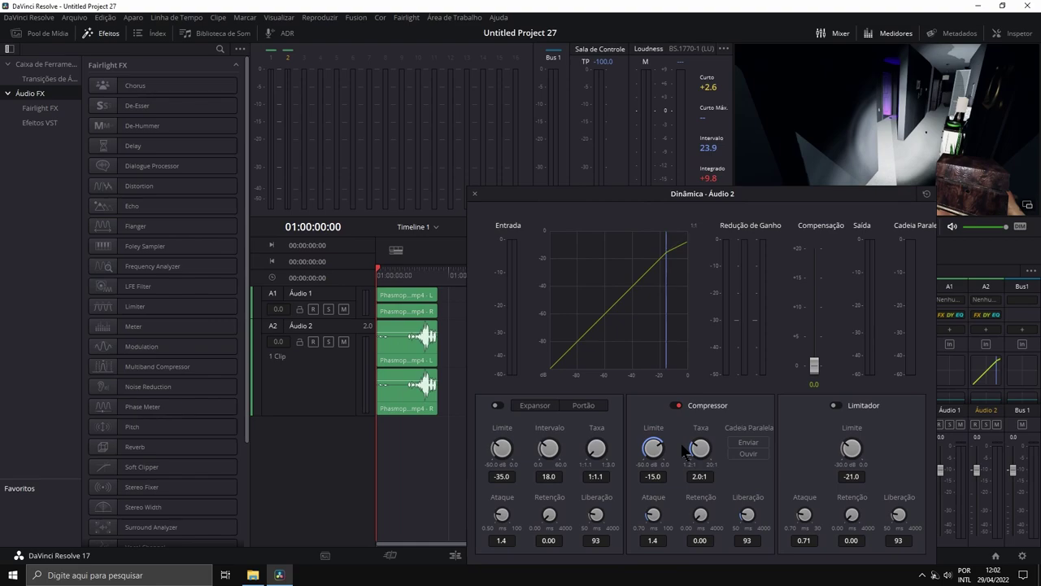
left_click(416, 275)
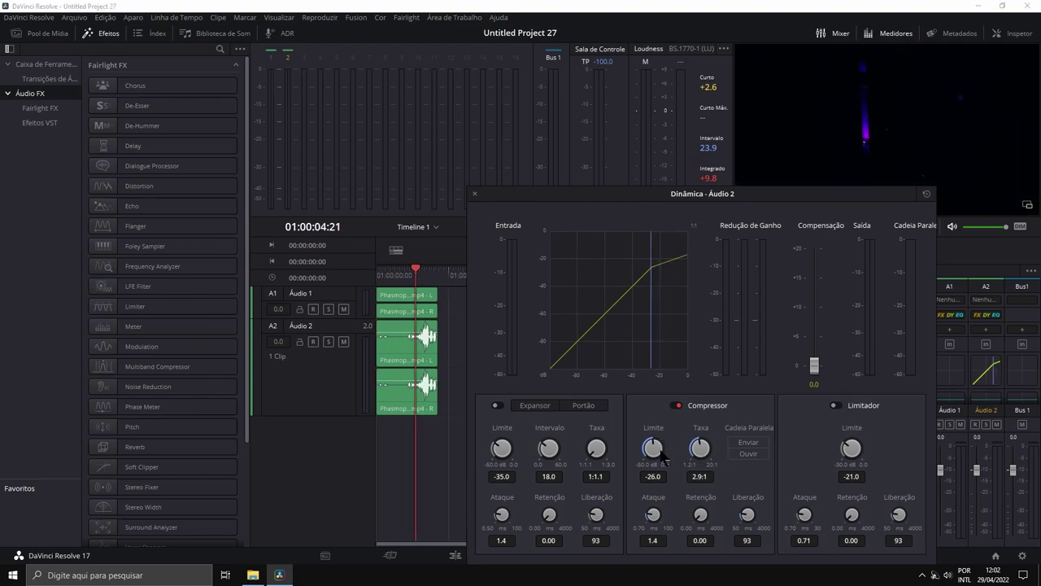
left_click_drag(654, 447, 653, 460)
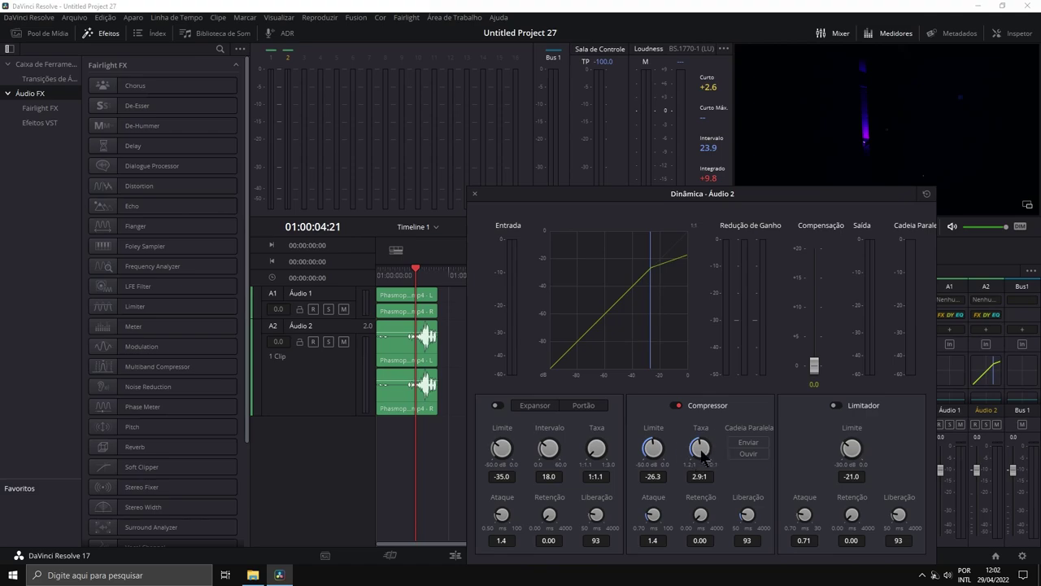
mouse_move(702, 449)
left_mouse_down()
mouse_move(711, 454)
mouse_move(712, 488)
left_mouse_up()
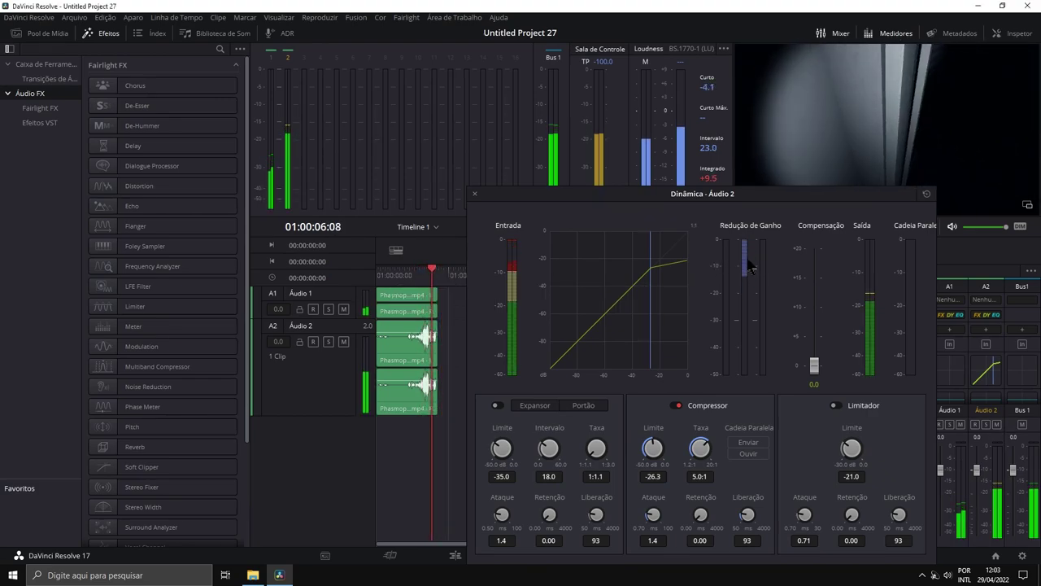
left_click(378, 275)
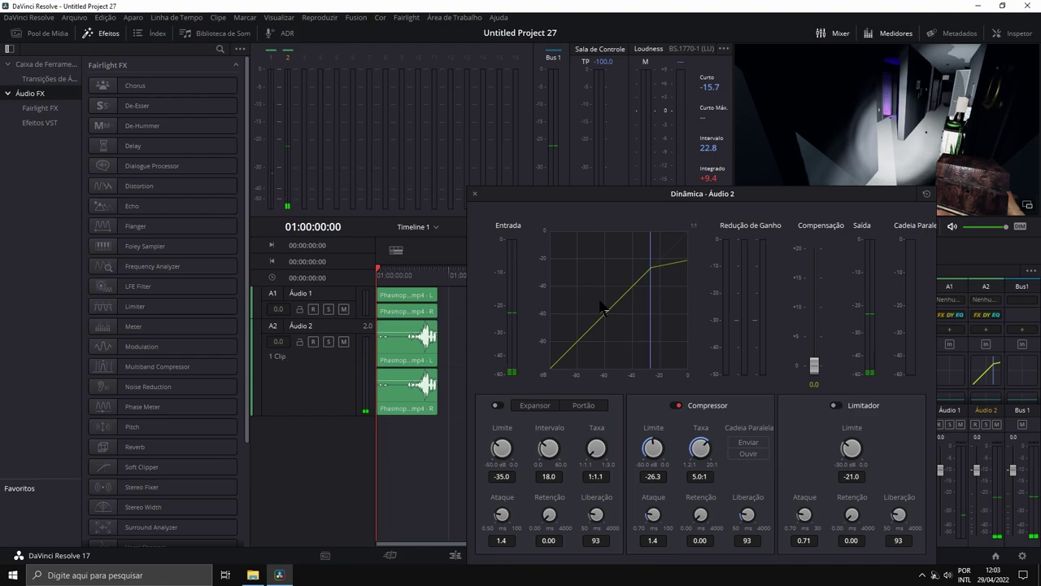
scroll(448, 344, "up", 2)
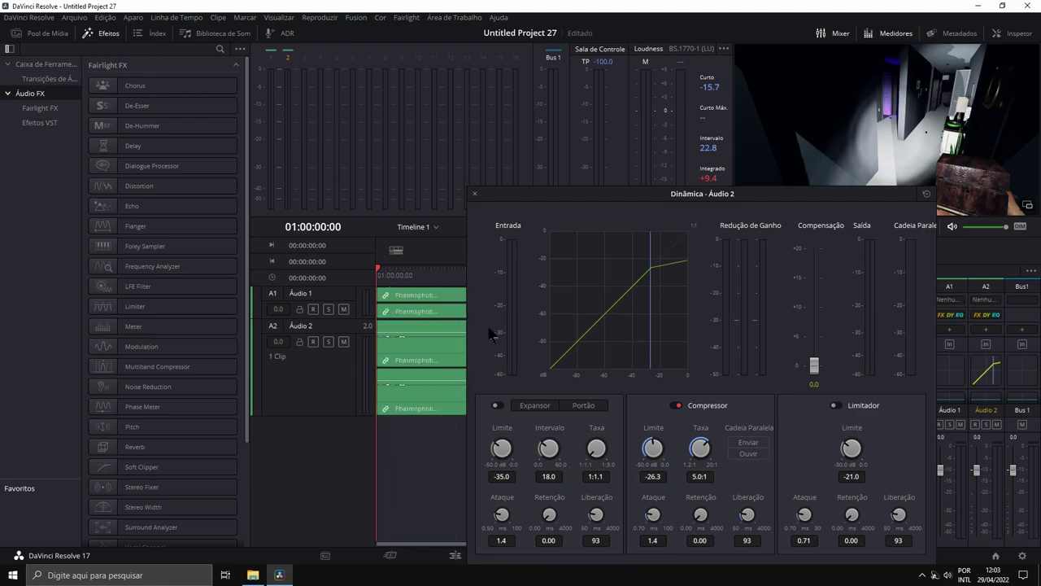
key("space")
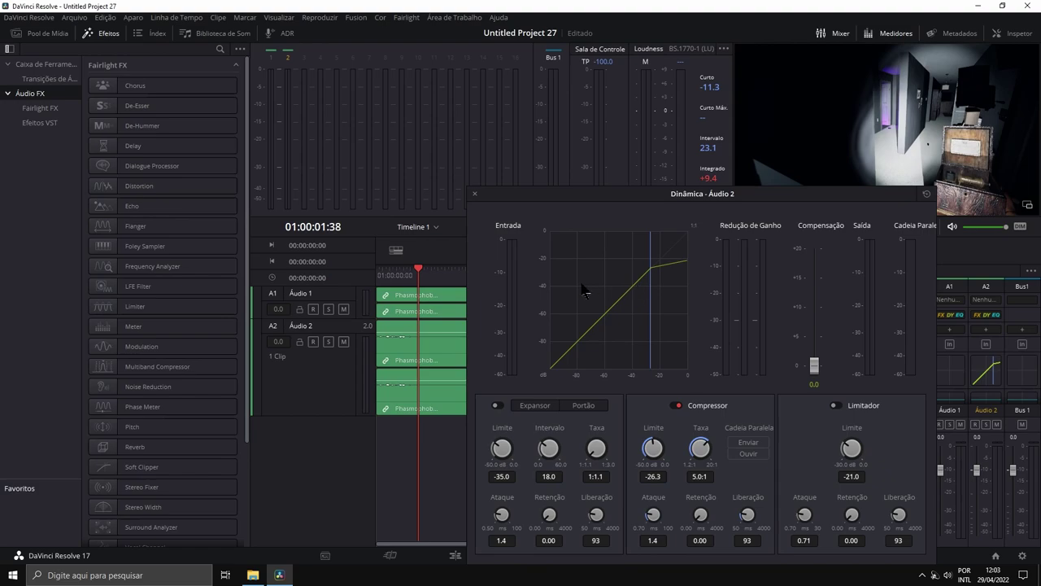
key("Home")
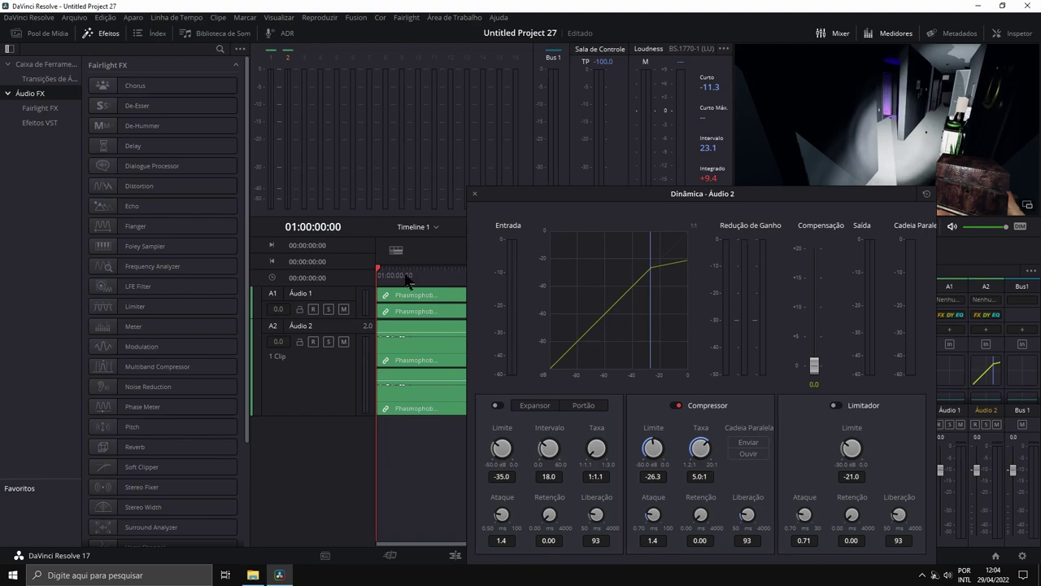
key("space")
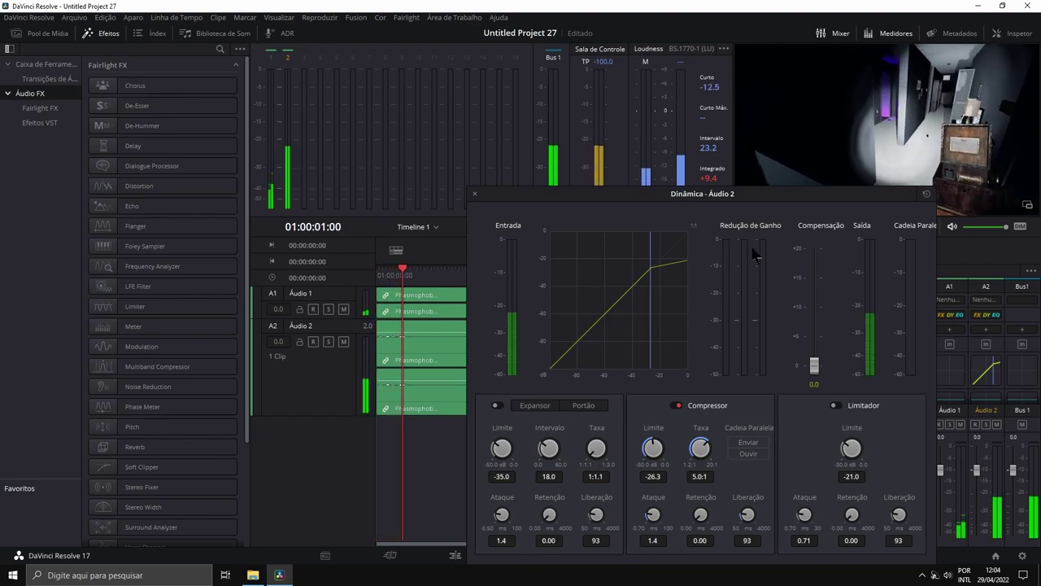
key("space")
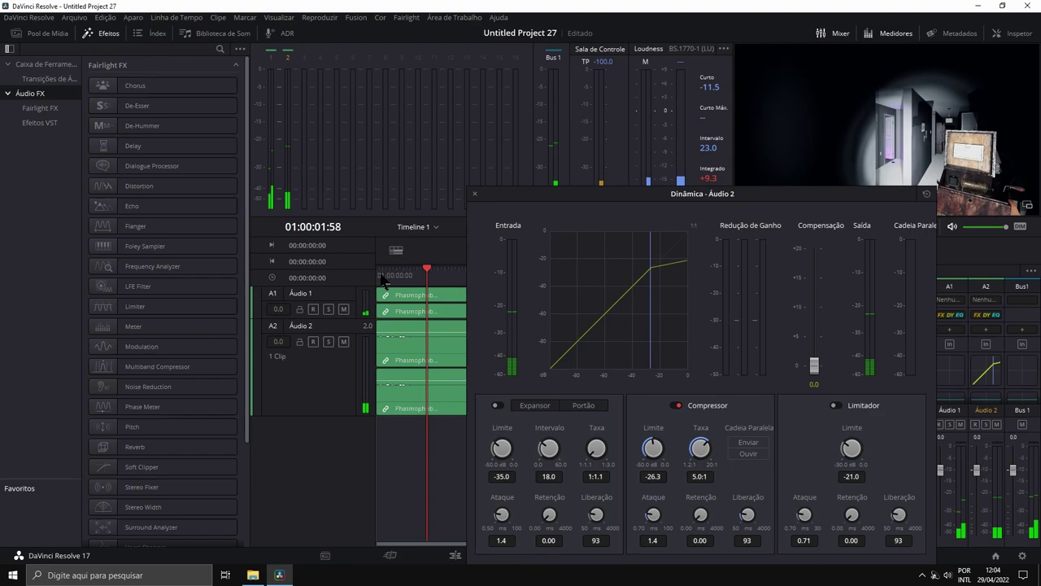
left_click(382, 277)
key("space")
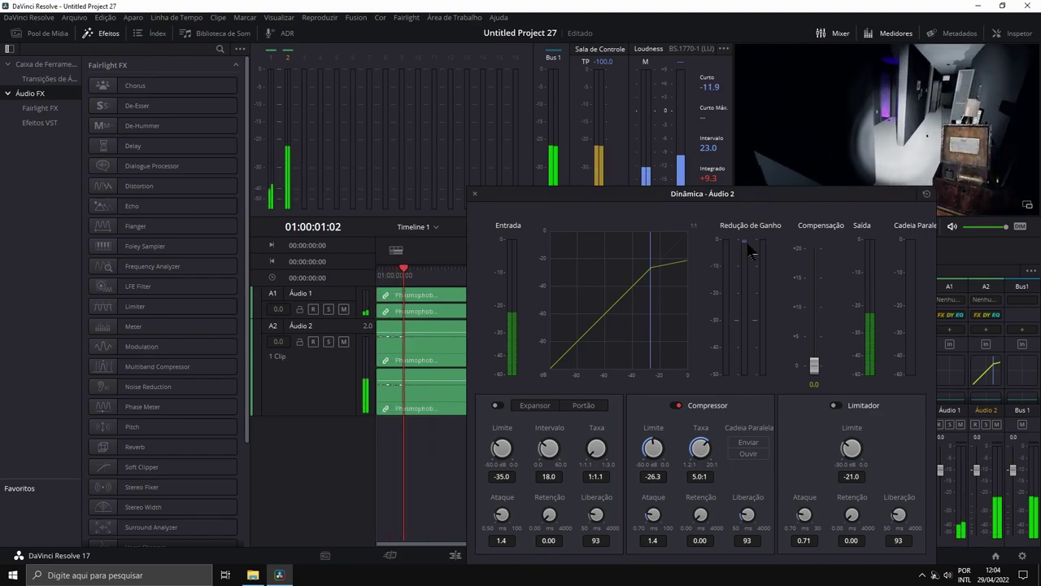
key("space")
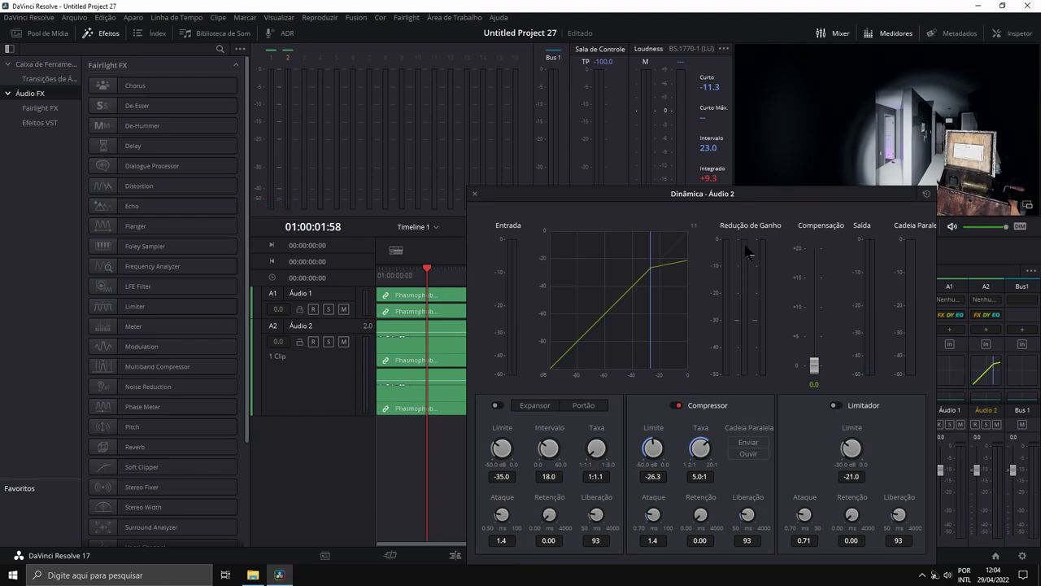
left_click_drag(627, 198, 702, 211)
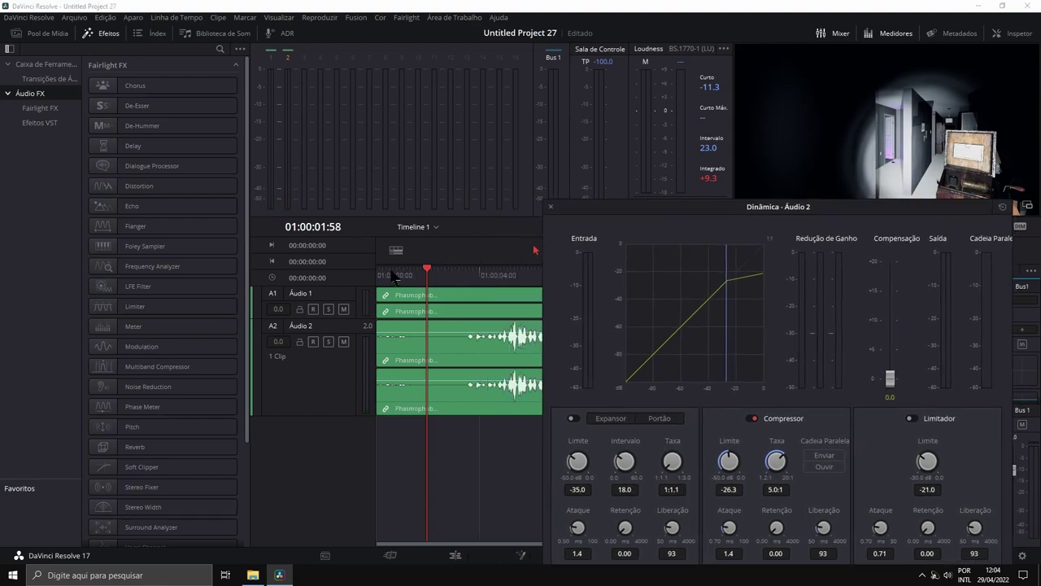
key("Home")
key("space")
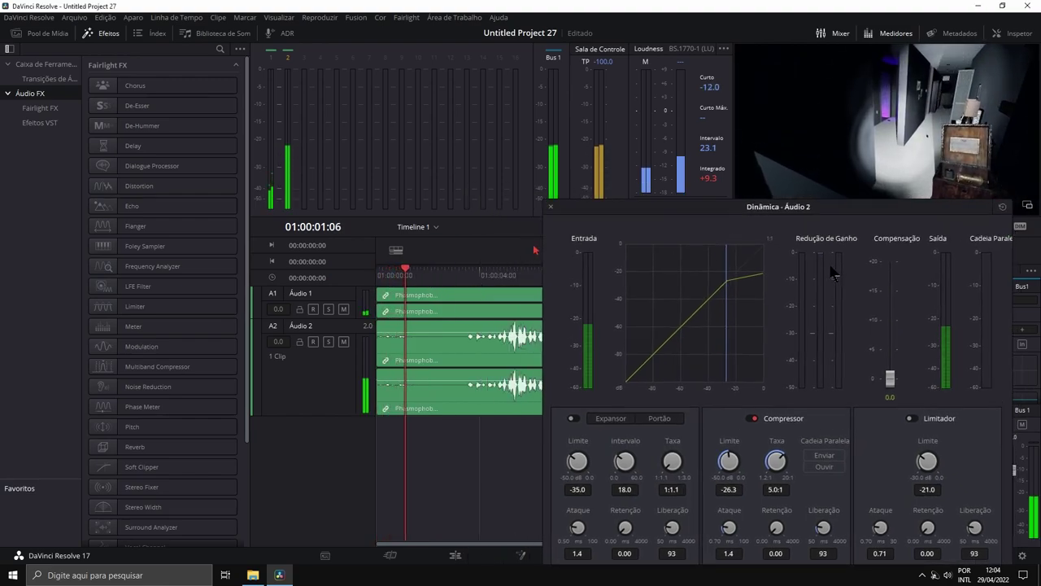
left_click(489, 275)
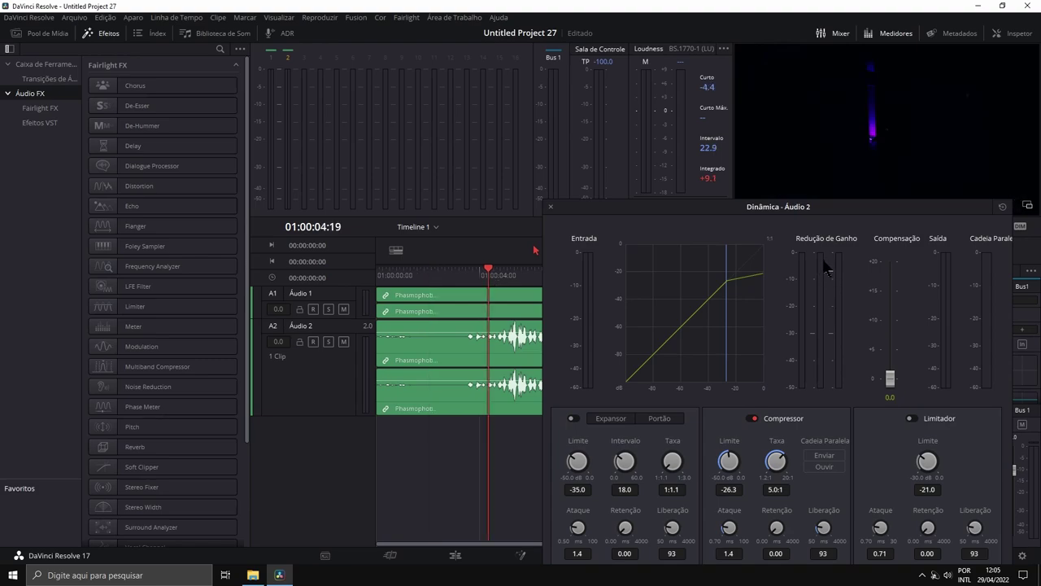
key("space")
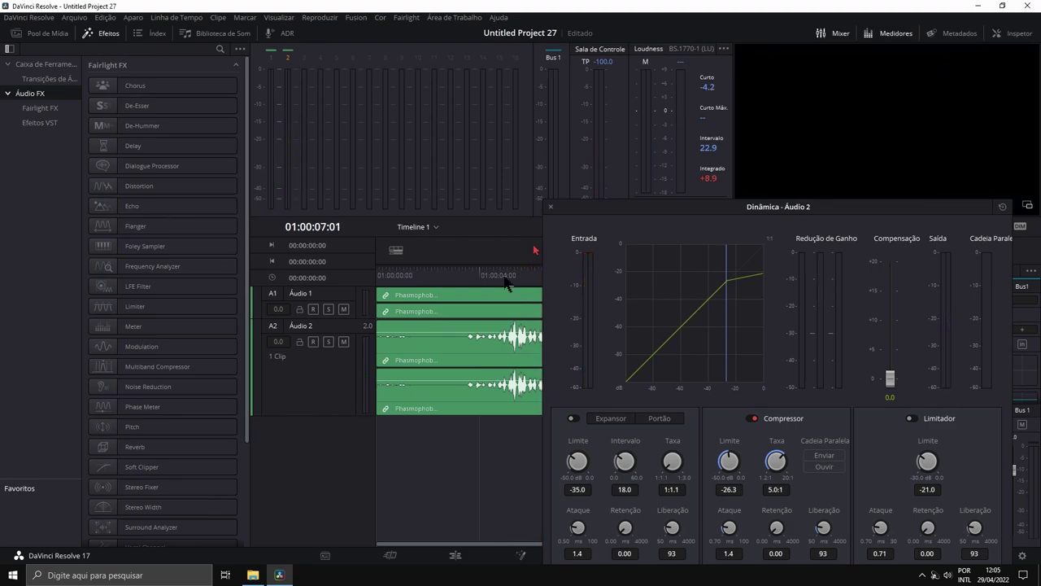
left_click(385, 274)
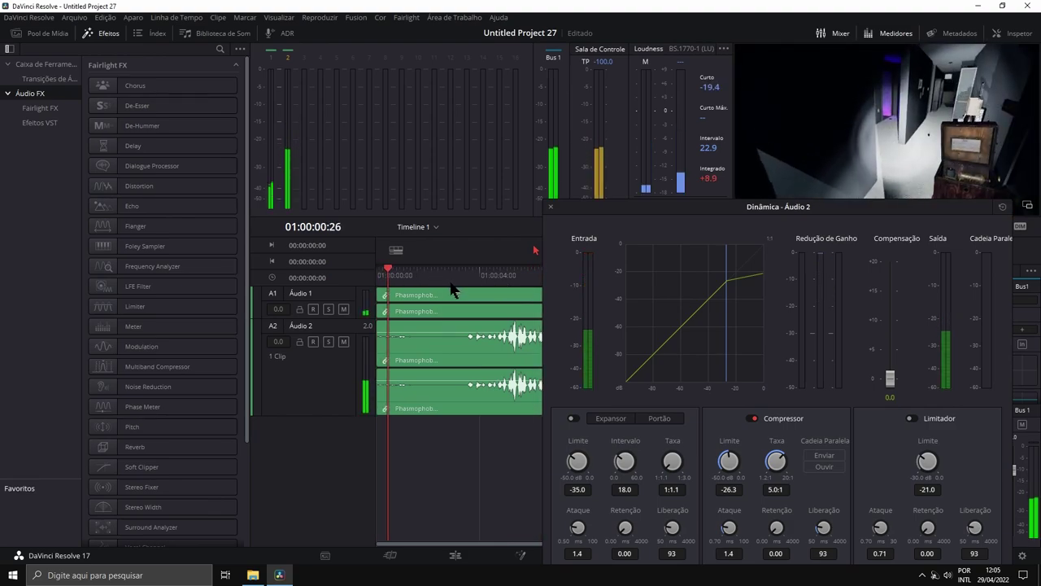
left_click(489, 273)
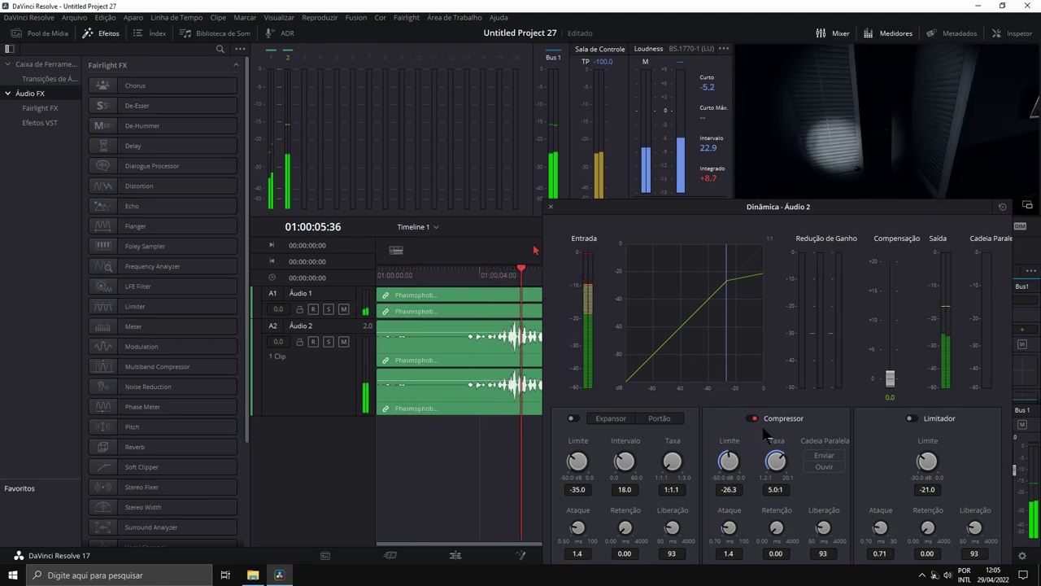
Set the compressor makeup gain to 16.6 dB and replay the clip from the start
left_click_drag(892, 382, 884, 285)
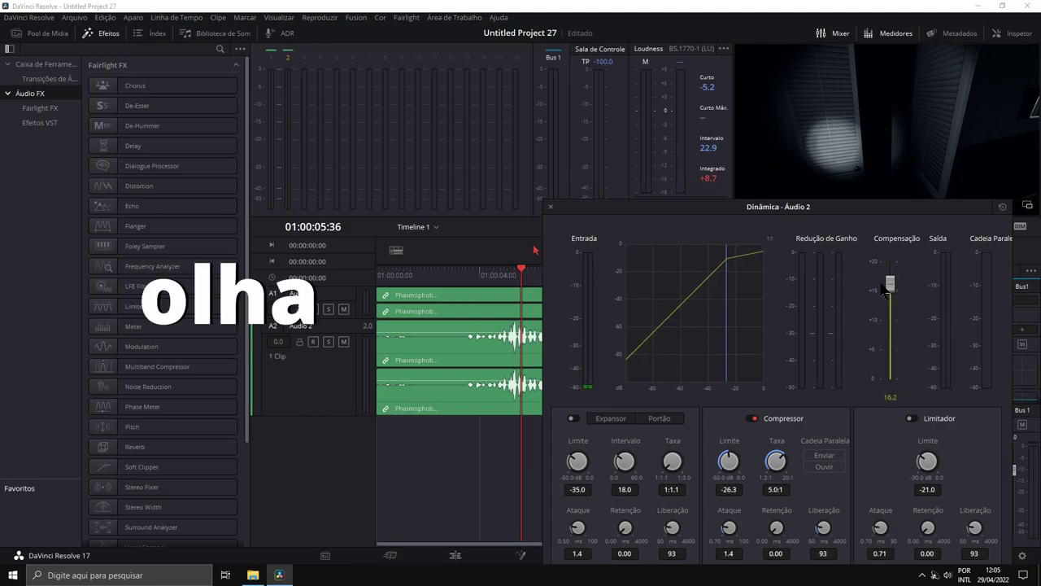
left_click(380, 275)
key("space")
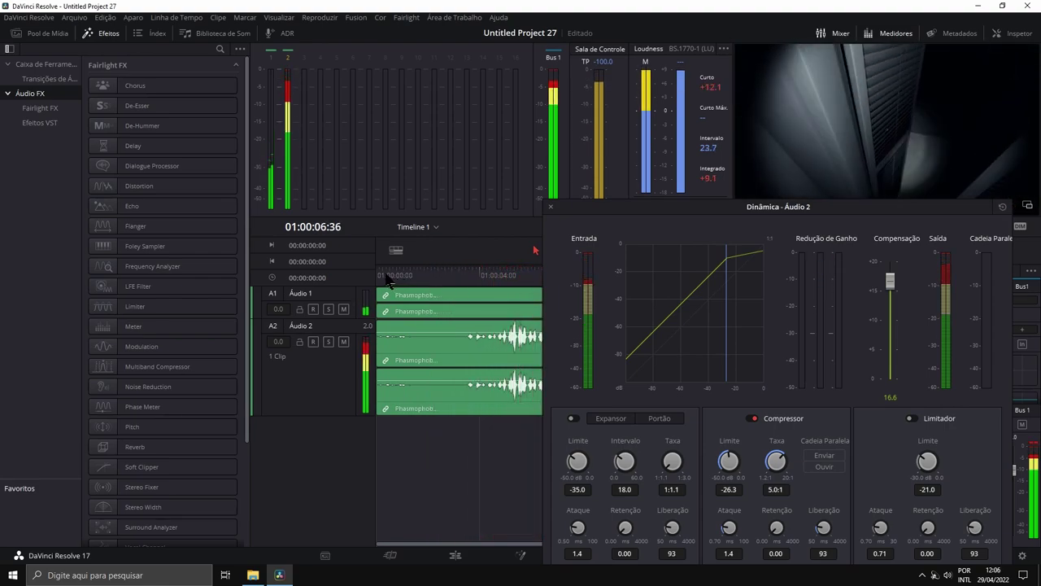
left_click(452, 274)
key("space")
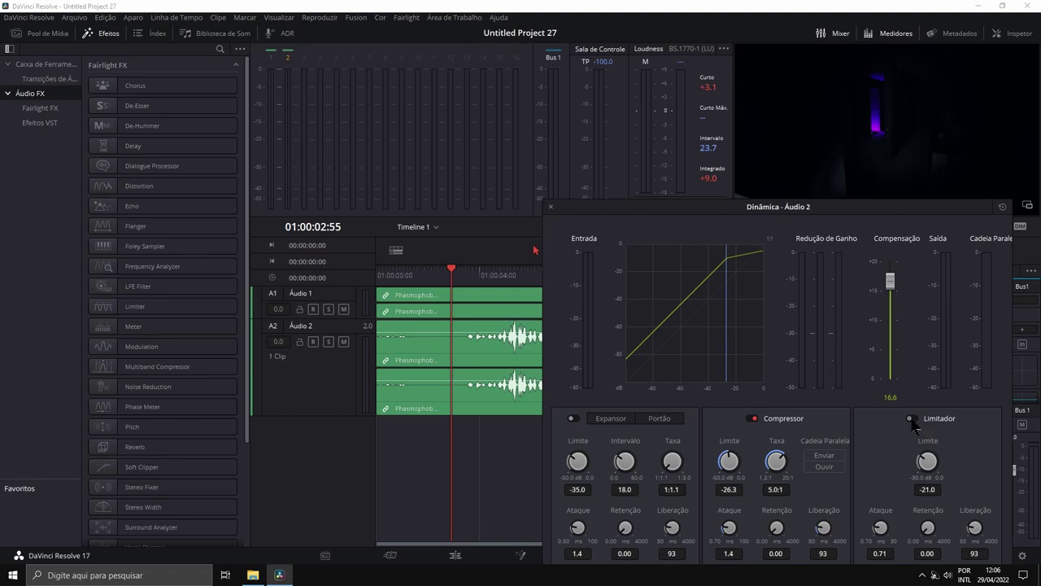
Enable the Áudio 2 limiter at a -19.5 dB threshold and save the project
left_click(911, 418)
mouse_move(927, 462)
left_mouse_down()
mouse_move(928, 452)
mouse_move(943, 462)
left_mouse_up()
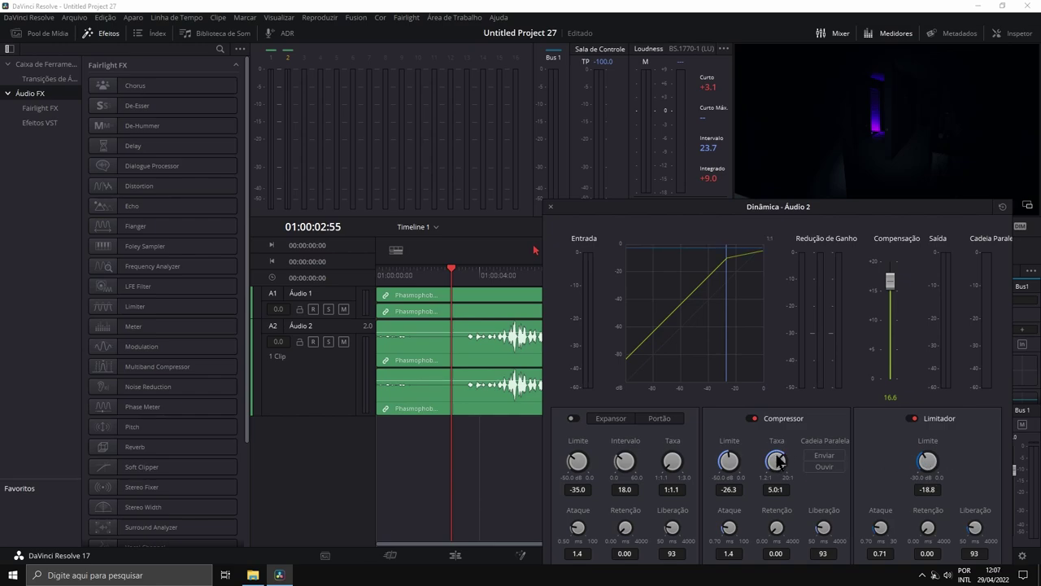
key("ctrl+s")
left_click_drag(927, 461, 925, 461)
key("ctrl+s")
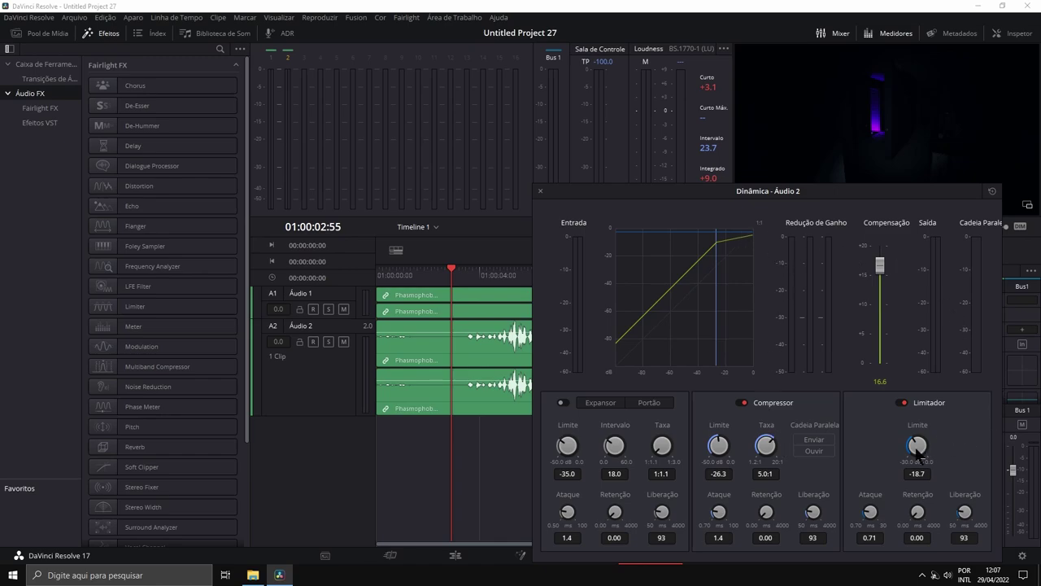
left_click_drag(917, 445, 914, 454)
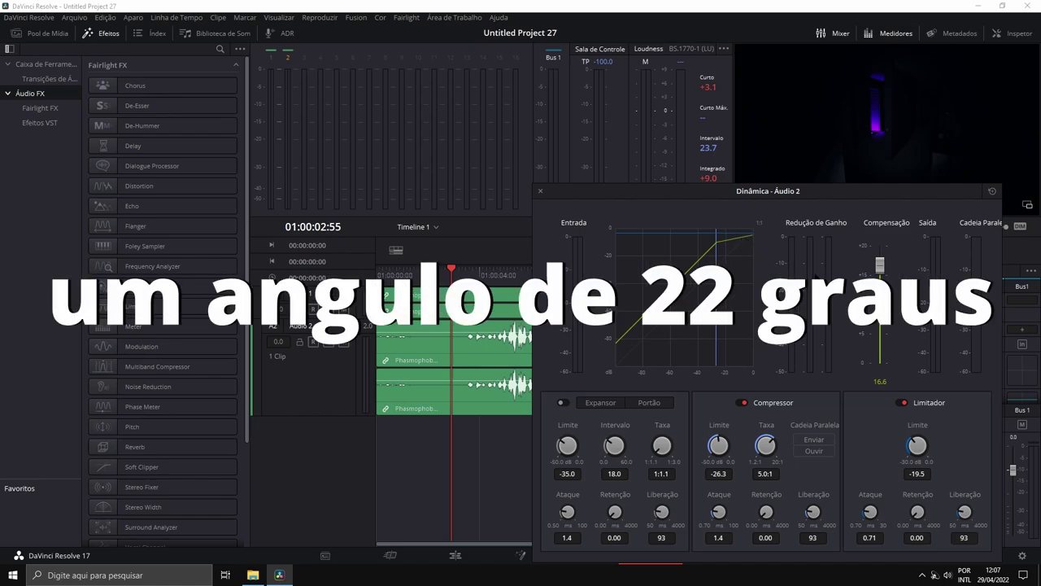
key("Home")
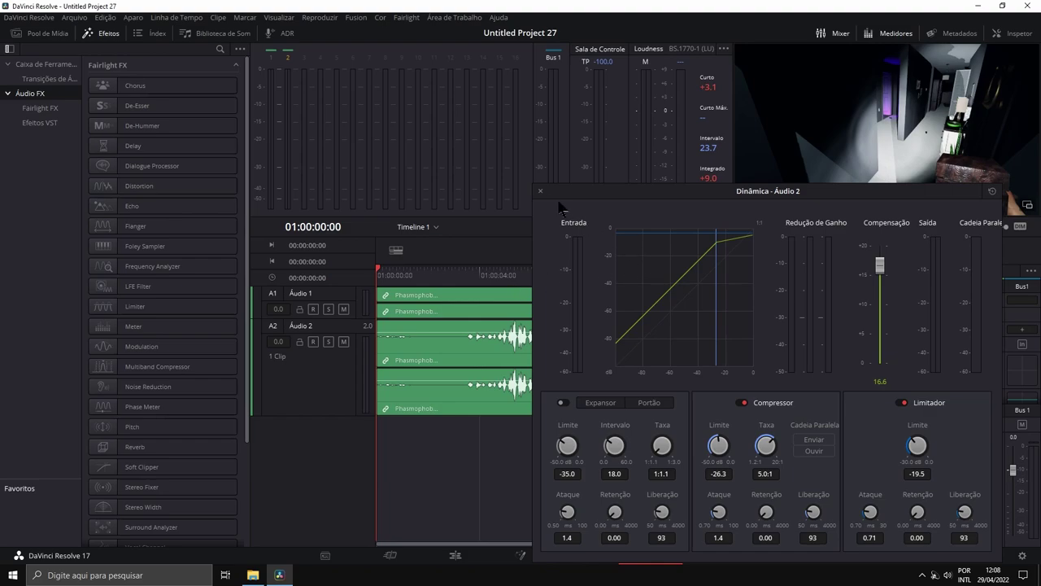
Play the clip back with the Áudio 2 compressor and limiter applied
left_click_drag(570, 196, 581, 184)
key("space")
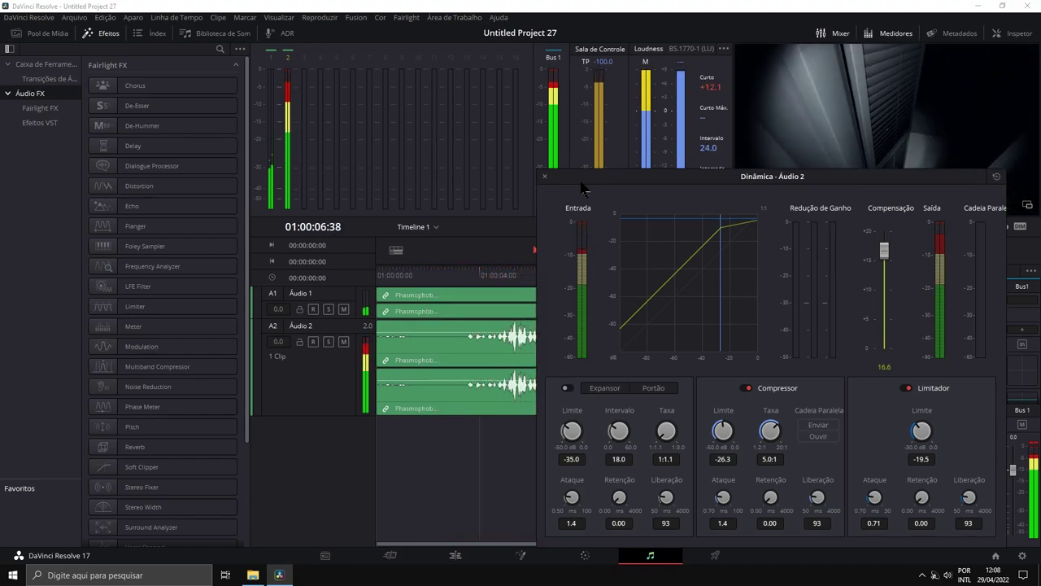
key("space")
Switch off the compressor and limiter to compare, then close the Dinâmica – Áudio 2 window
left_click(747, 388)
left_click(382, 275)
key("space")
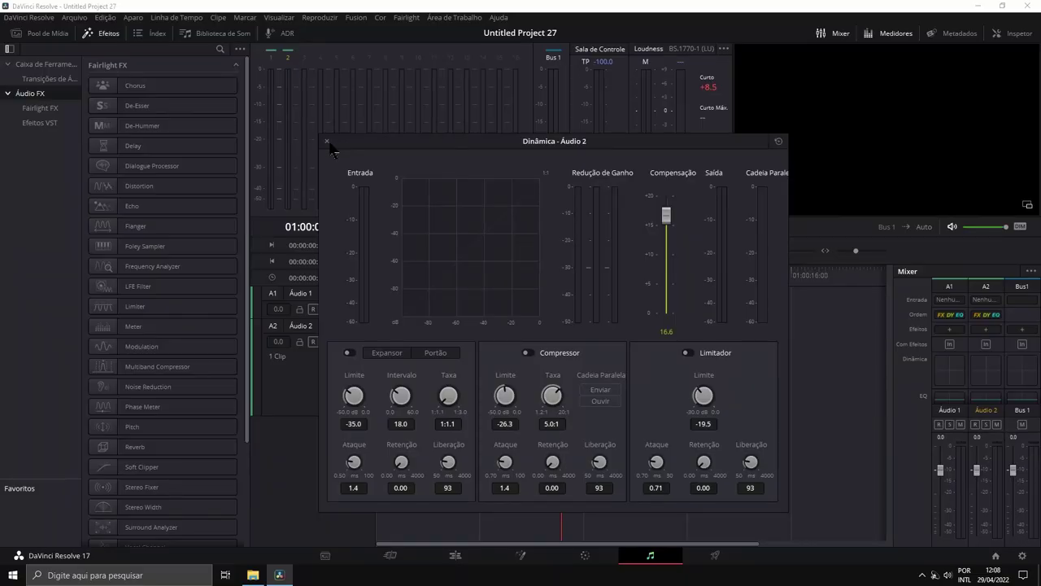
left_click(327, 142)
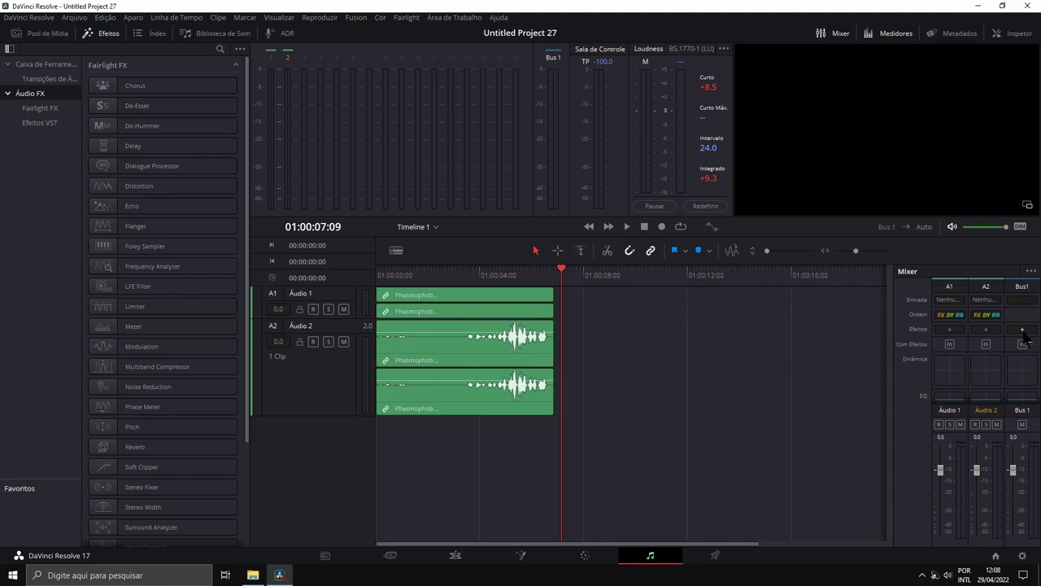
Add a Dynamics > Limiter effect to Bus 1's effects slot and close its window
left_click(1023, 330)
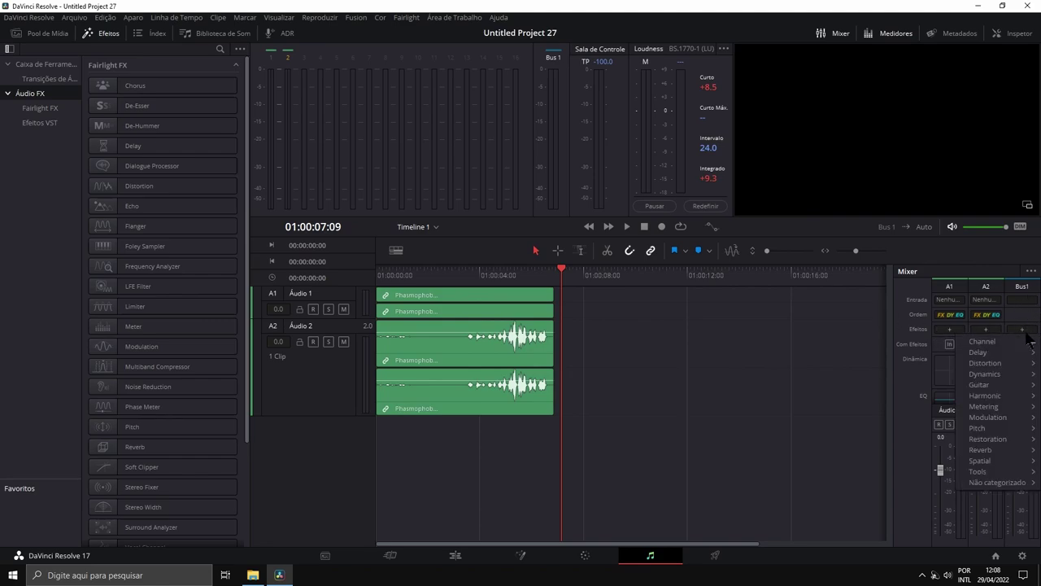
mouse_move(996, 377)
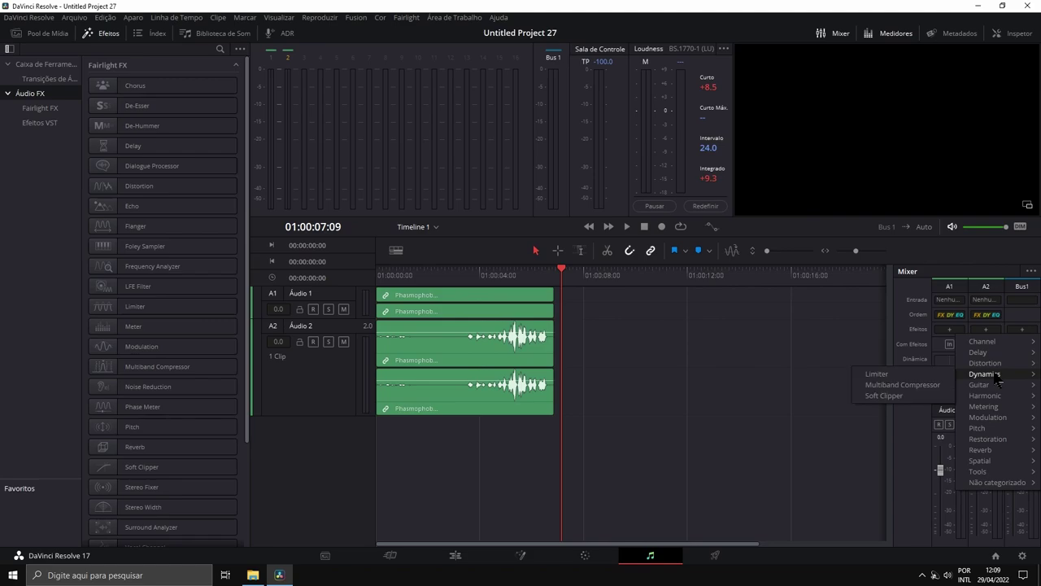
left_click(882, 375)
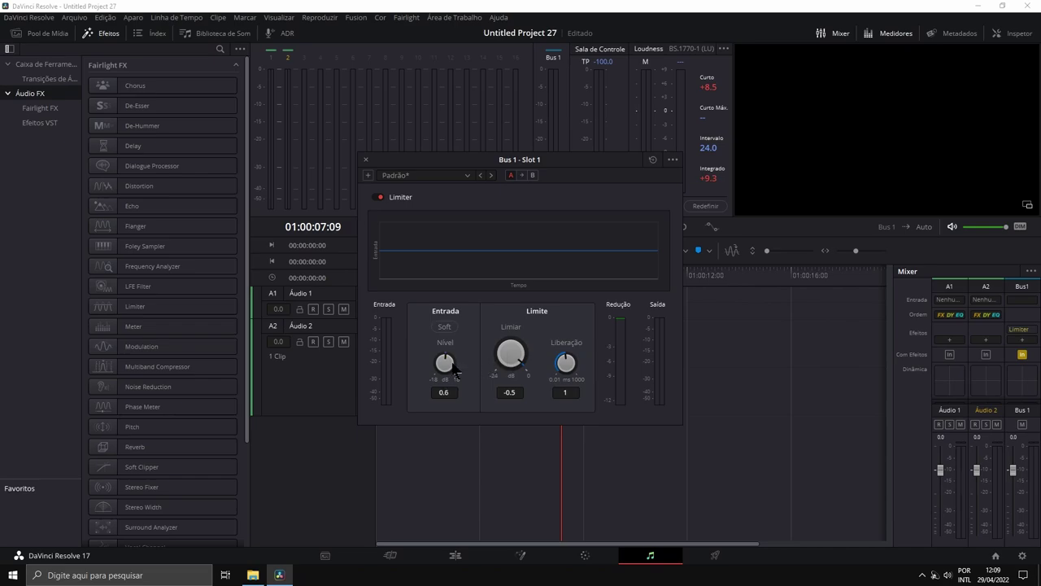
left_click(367, 161)
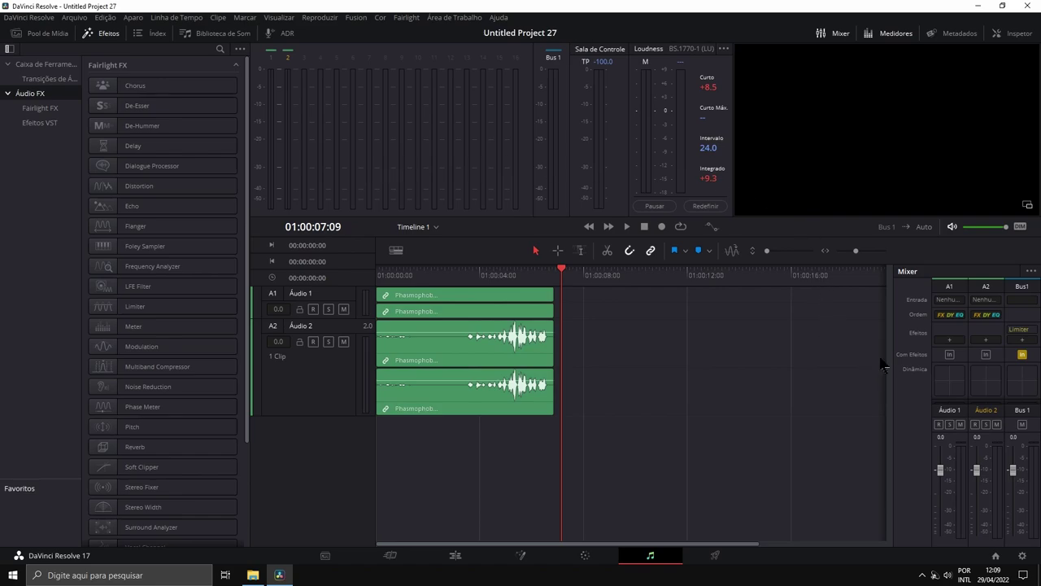
Play the clip from the timeline start with the Áudio 2 compressor and limiter active
key("Home")
key("space")
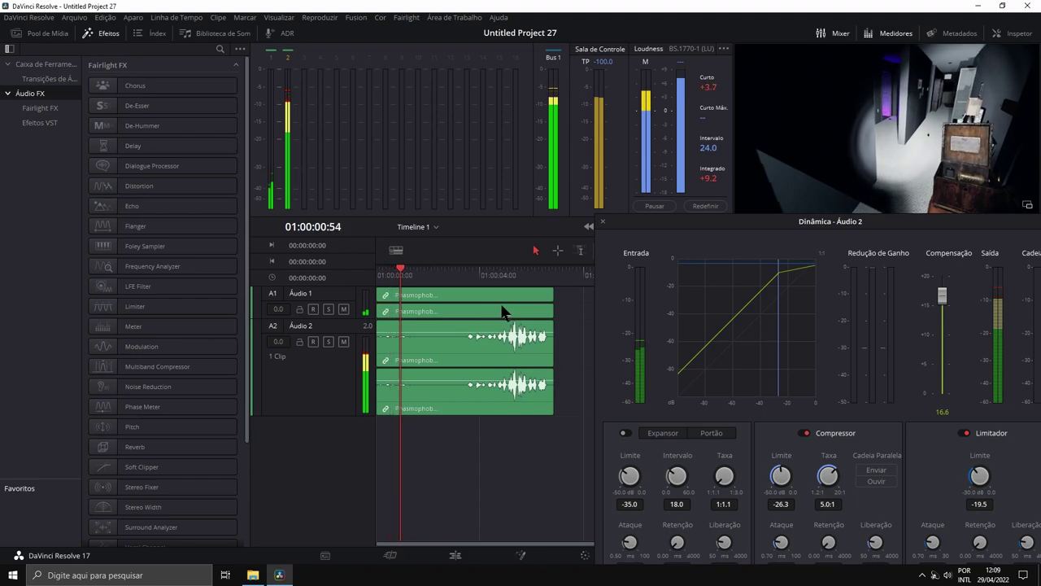